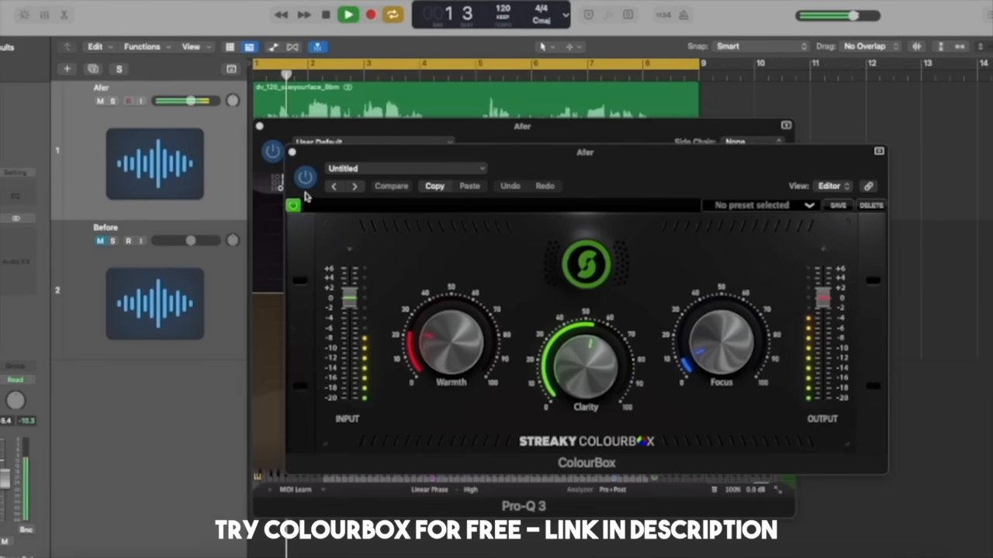
- Compare the playing vocal on the Afer track with the ColourBox plug-in bypassed and active, leaving it active
click(284, 204)
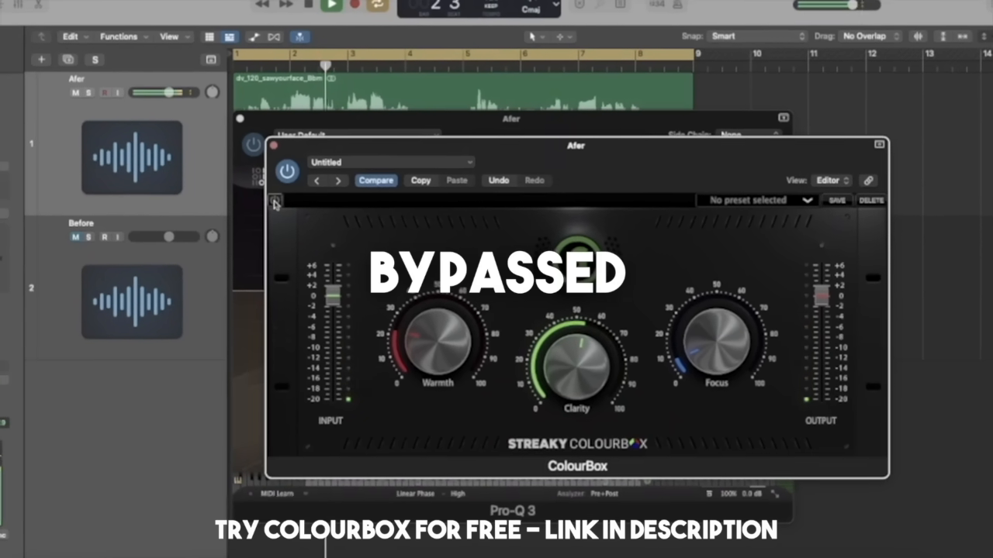
click(265, 200)
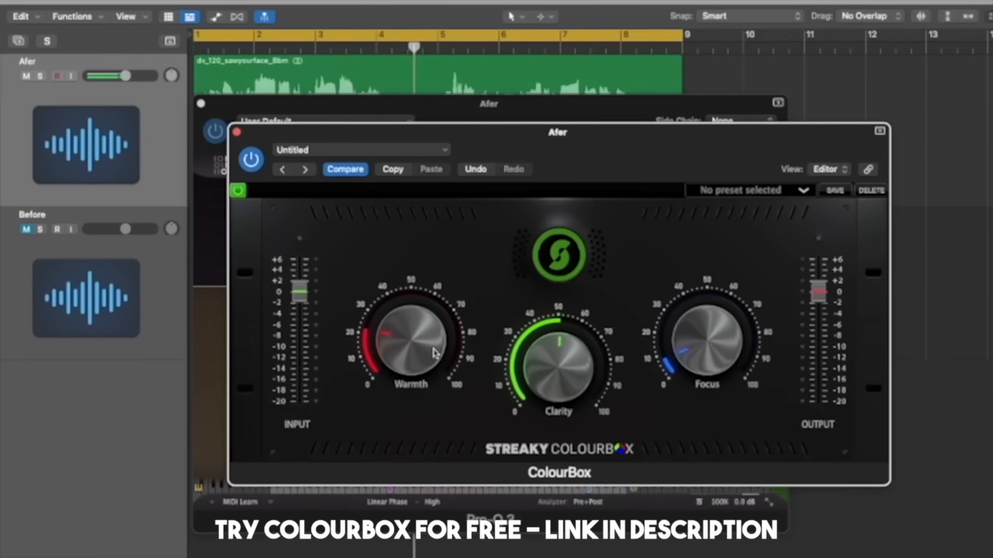
click(228, 188)
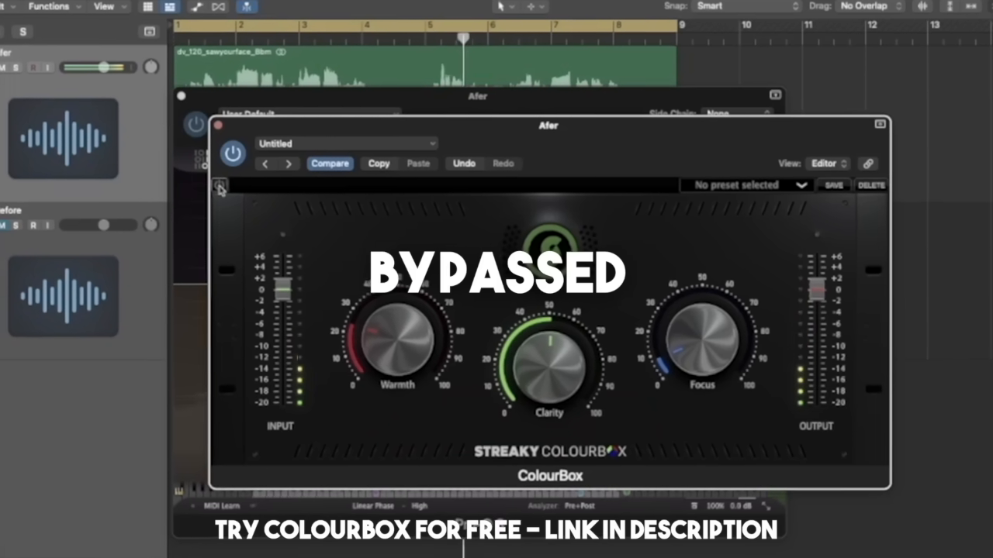
click(210, 185)
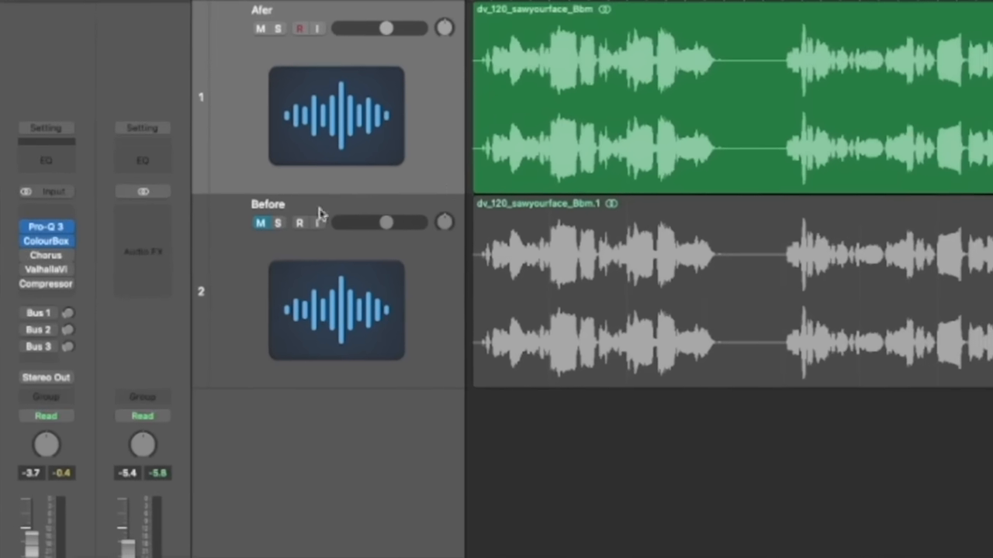
- Enable the Chorus insert on the Afer track and compare the vocal with it bypassed and active during playback
click(48, 257)
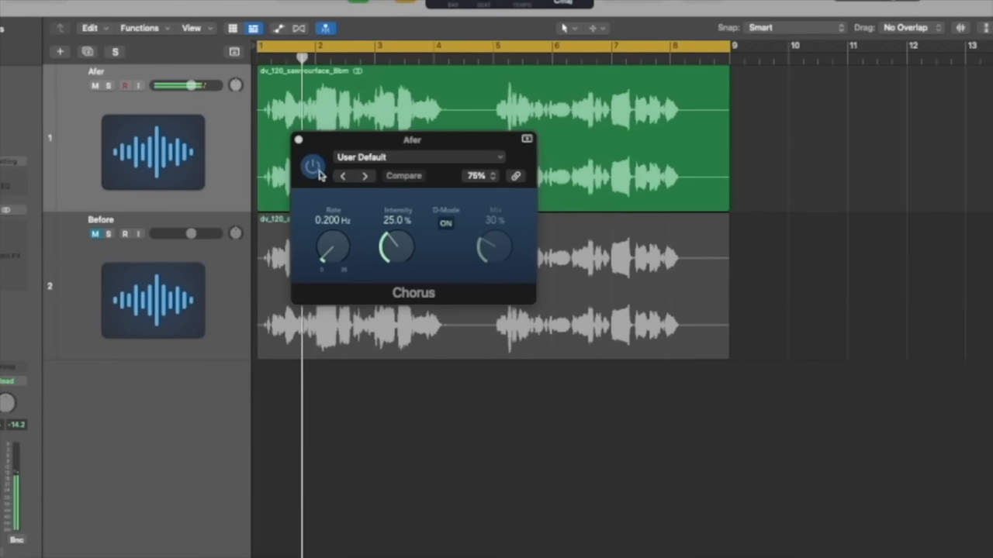
click(317, 174)
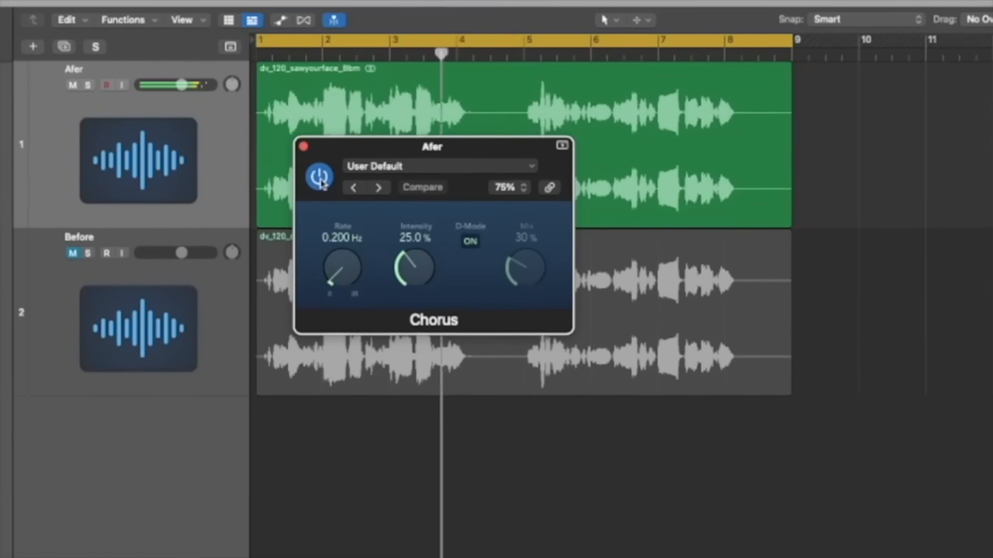
click(320, 178)
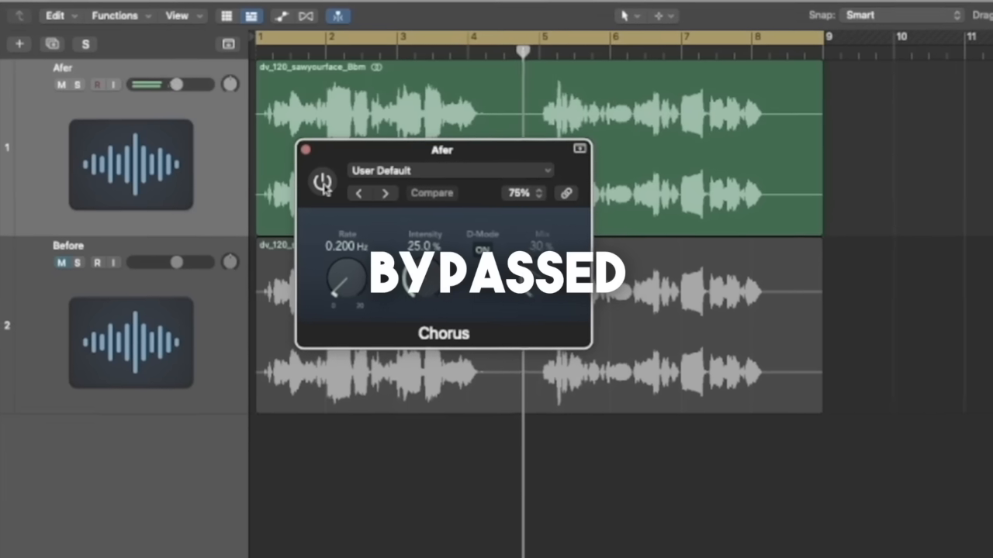
click(323, 186)
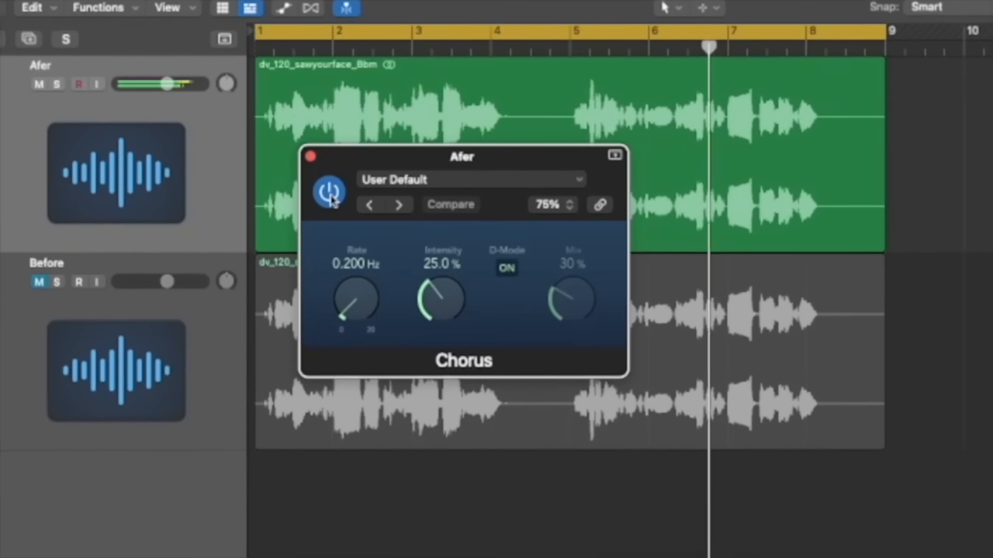
click(330, 194)
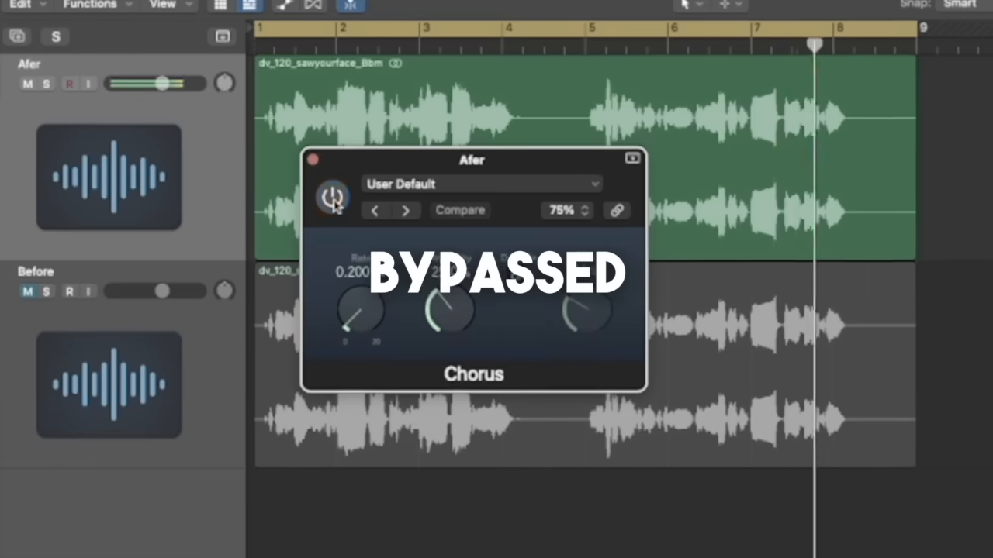
click(332, 198)
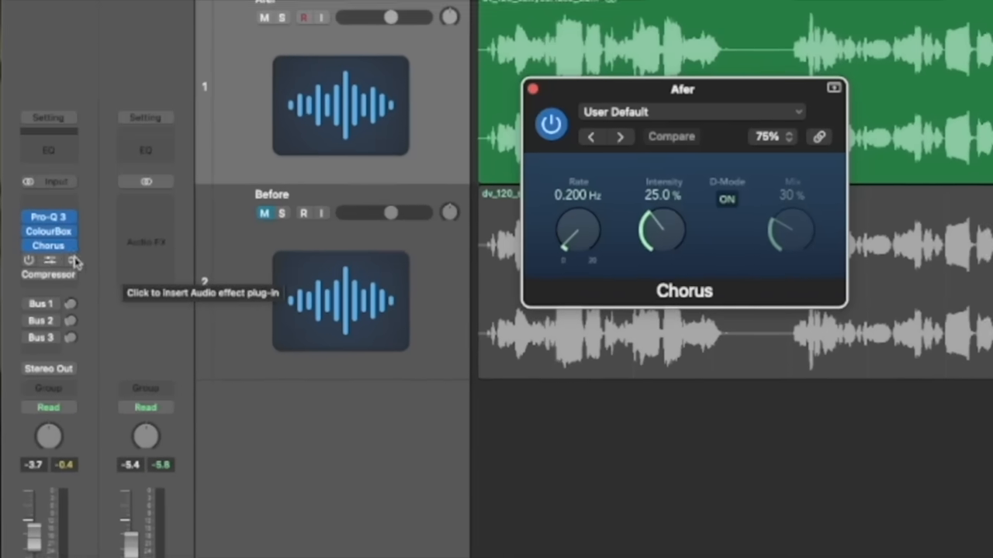
- Enable and open the ValhallaVintageVerb insert on the Afer track, and reactivate the track's bypassed Classic VCA Compressor
click(31, 262)
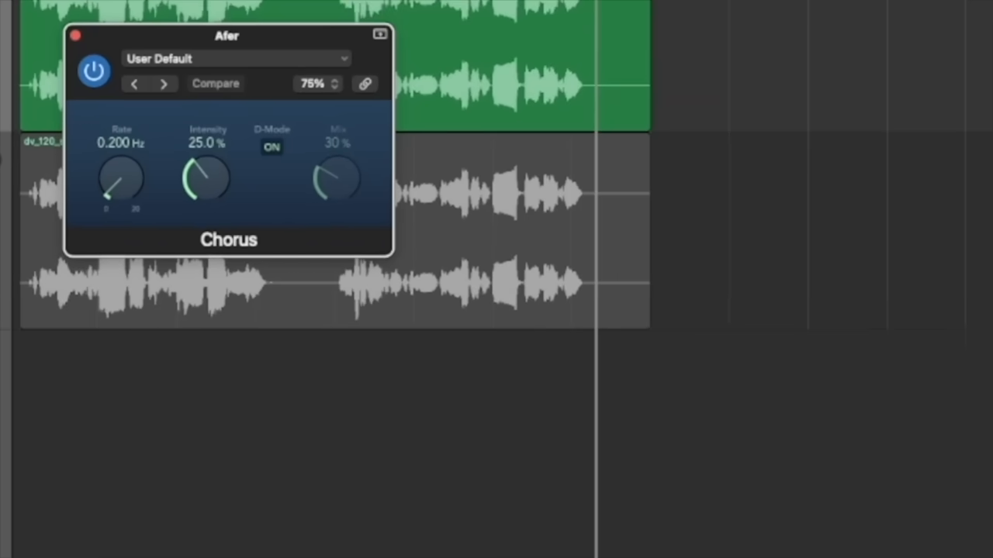
click(50, 261)
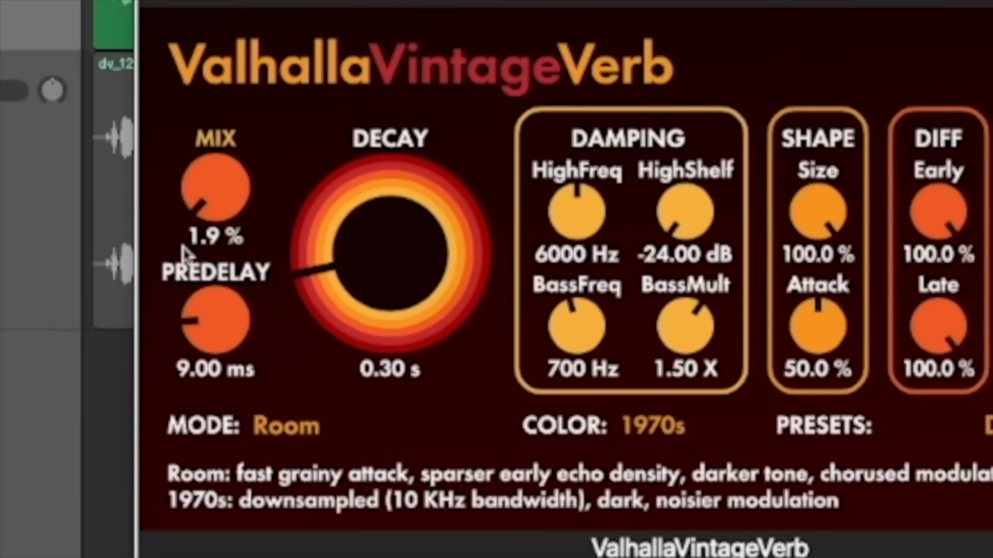
mouse_move(188, 317)
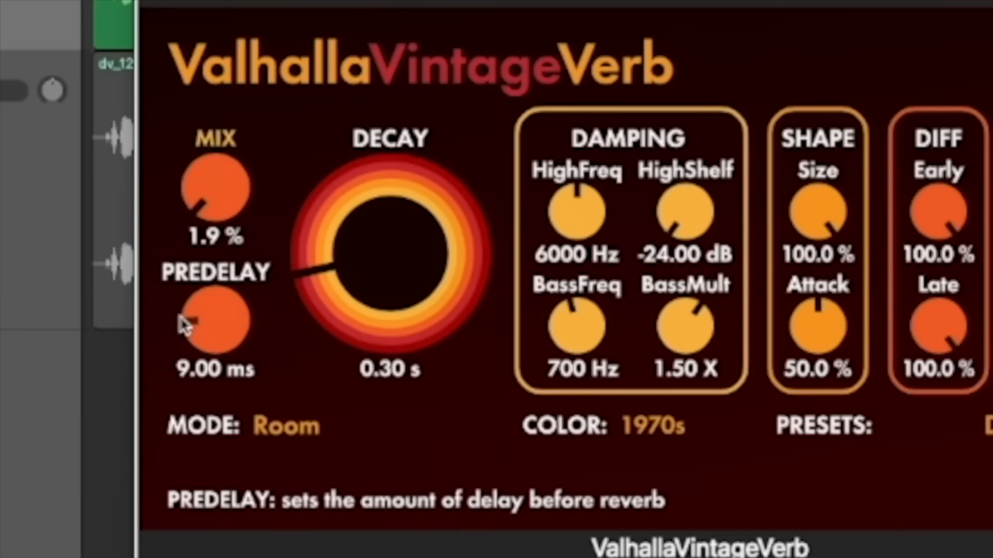
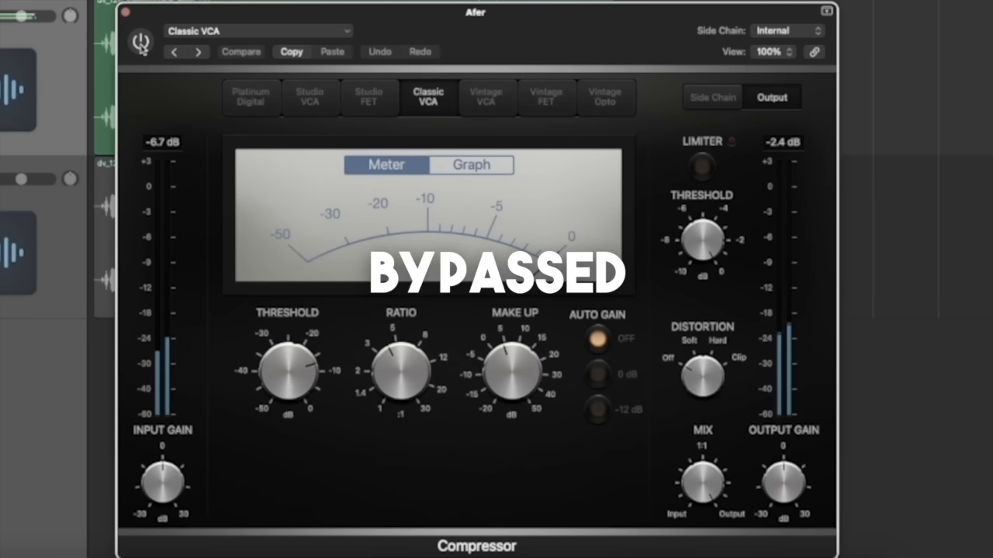
click(140, 42)
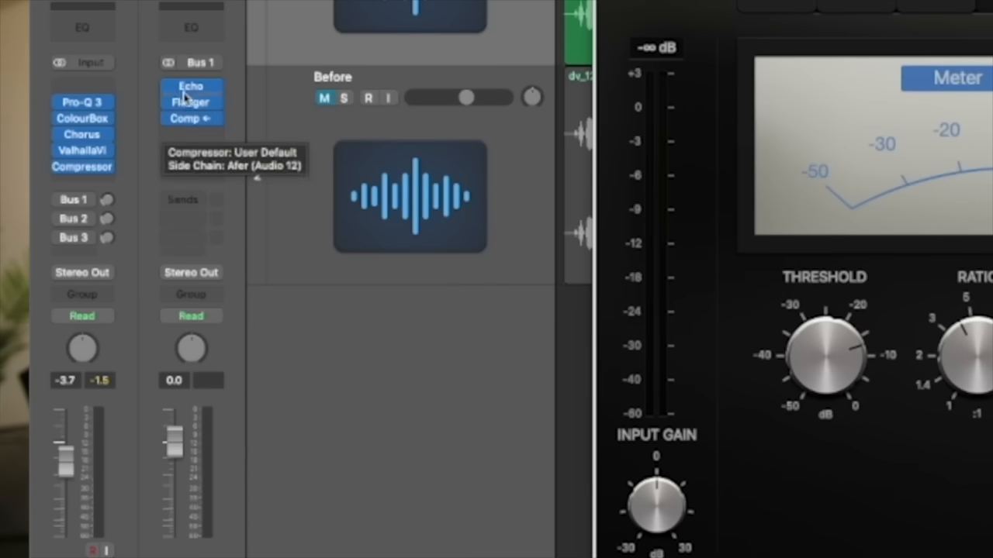
- Open the Echo plug-in on the Bus 1 channel and compare the vocal with it active and bypassed
click(189, 89)
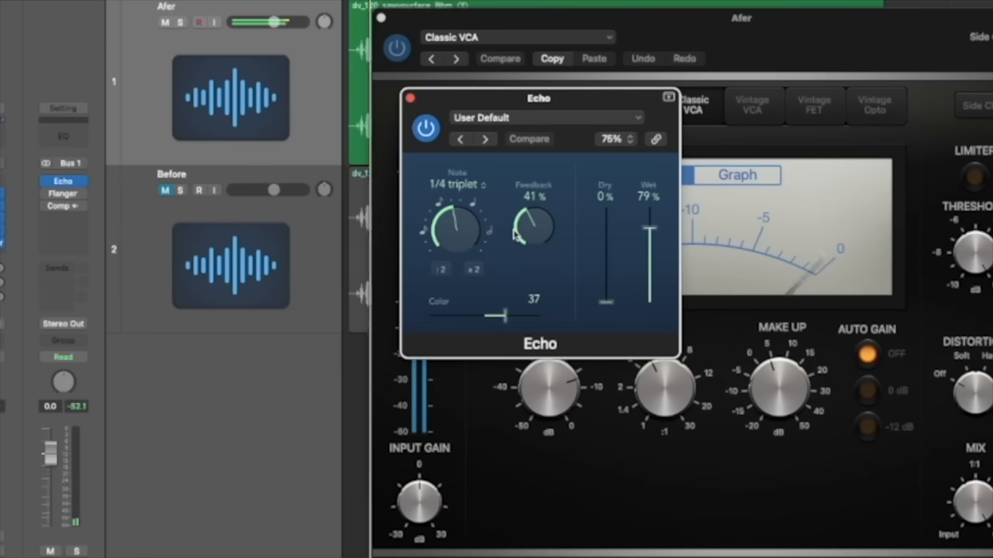
click(426, 128)
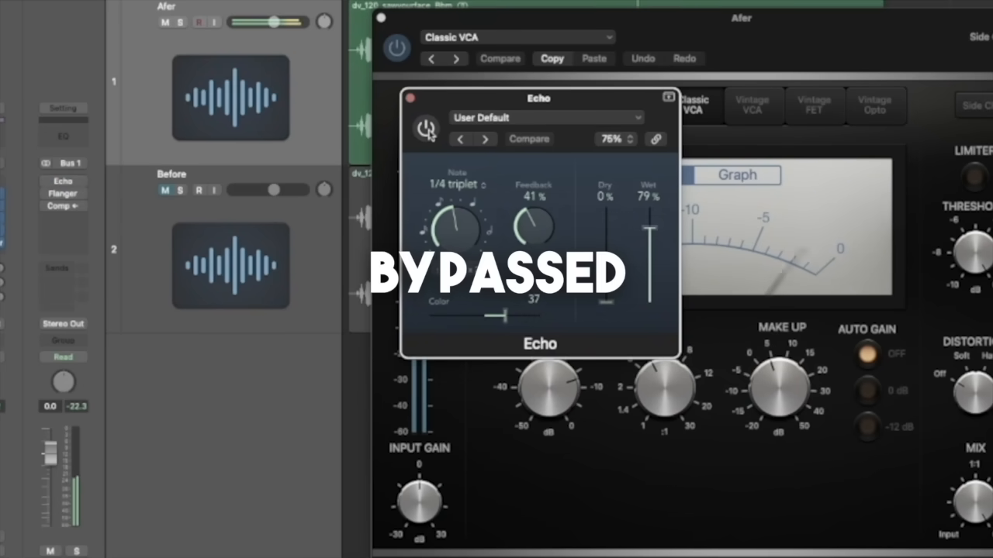
click(425, 129)
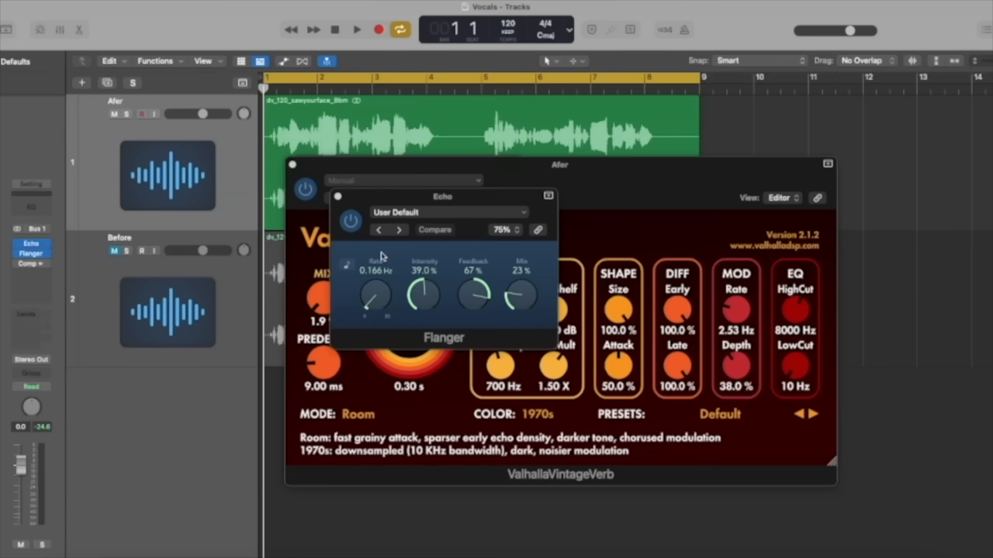
- Play the vocal and compare the Echo bus with its Flanger plug-in bypassed and active
key(space)
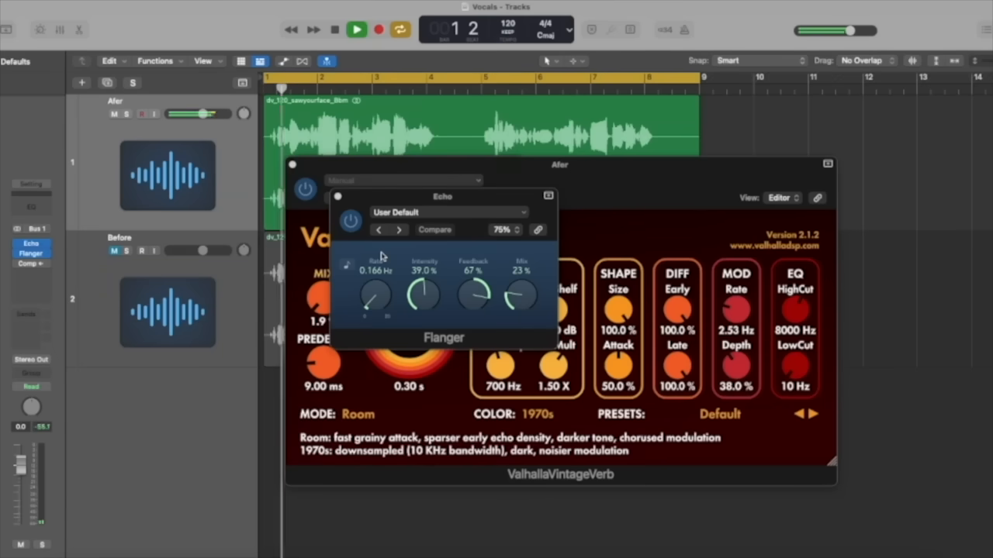
click(352, 224)
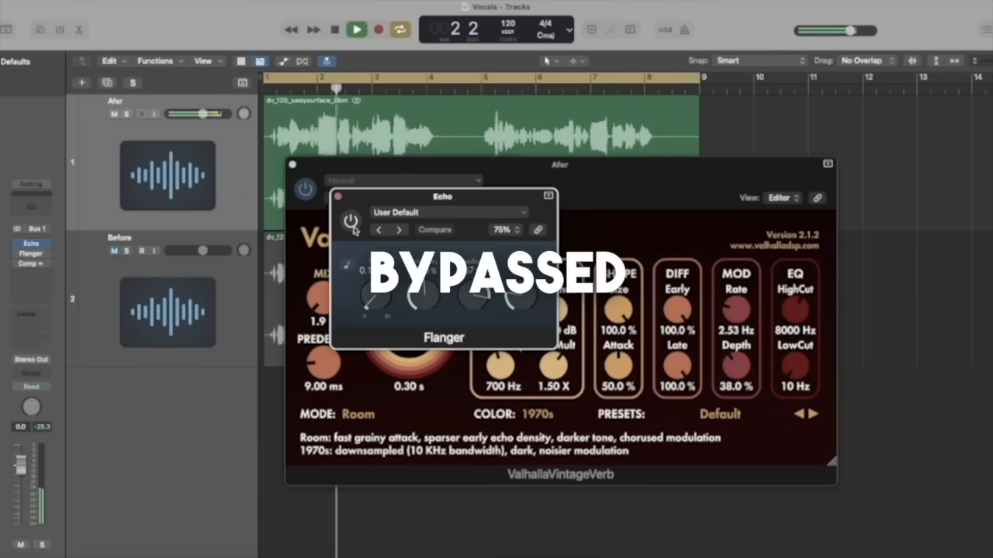
click(351, 222)
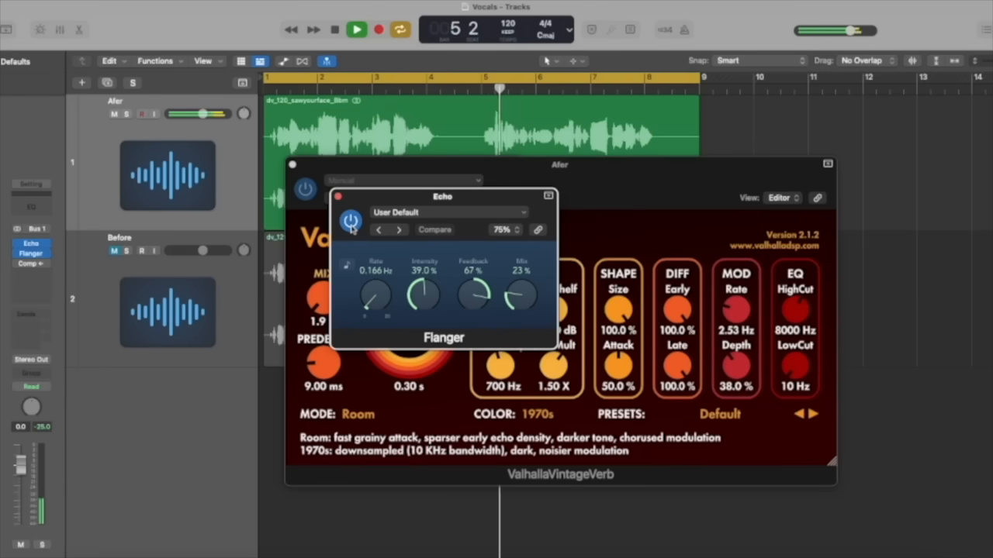
click(350, 222)
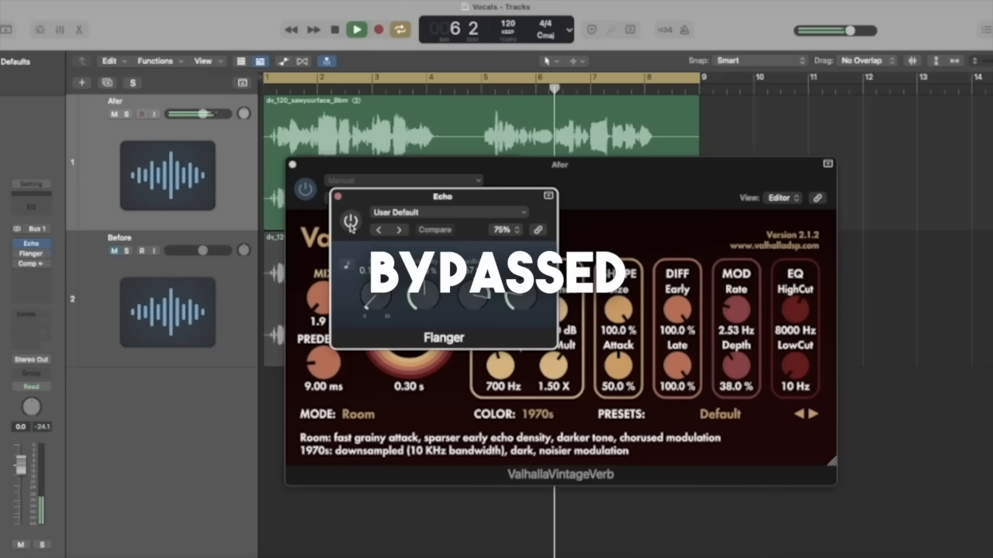
click(350, 222)
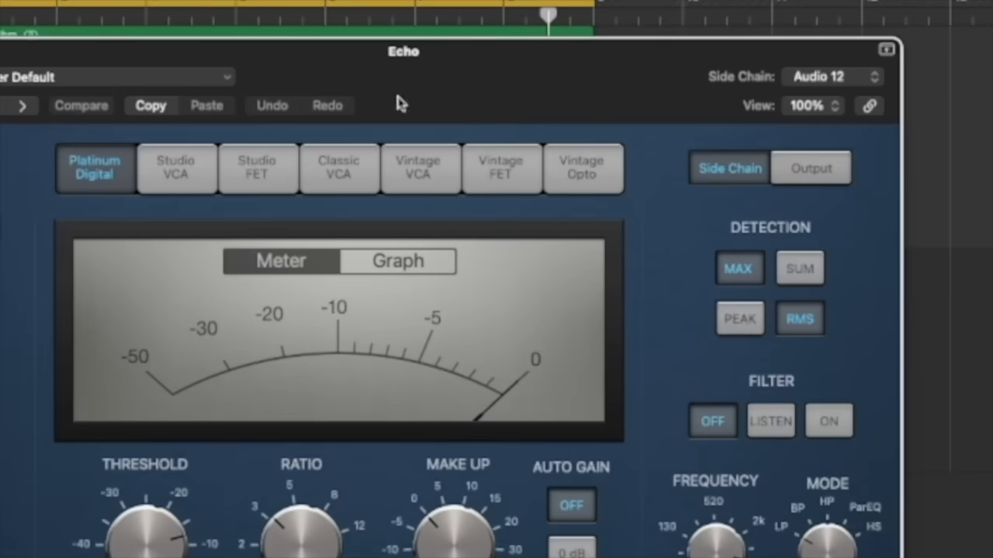
- Set the threshold of the side-chained Compressor on the Echo bus to -14.0 dB
mouse_move(308, 490)
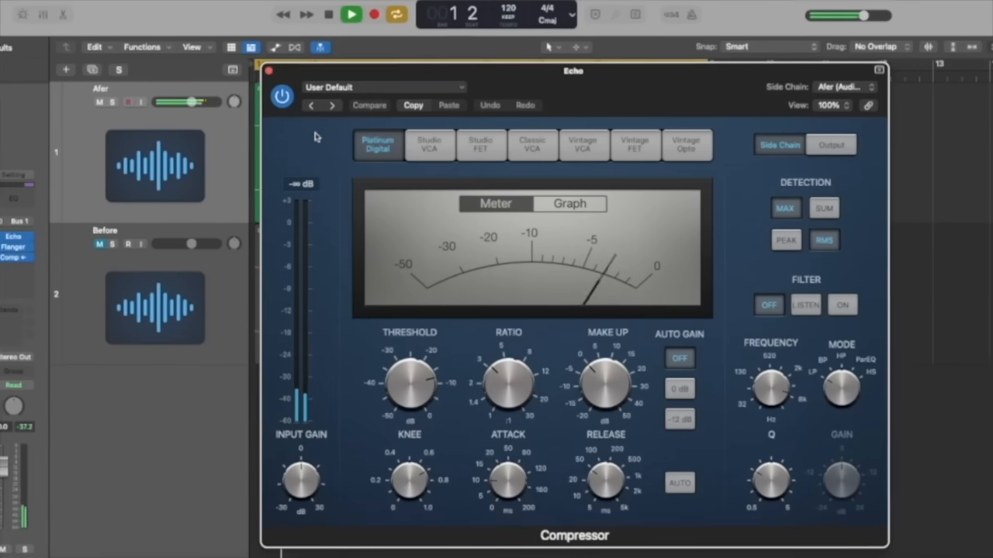
mouse_move(407, 374)
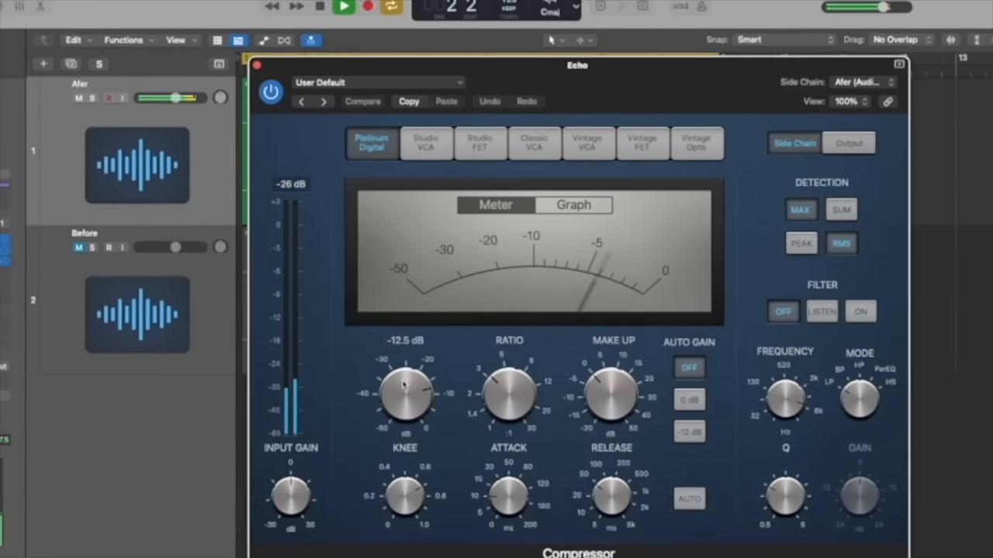
drag(403, 384, 397, 398)
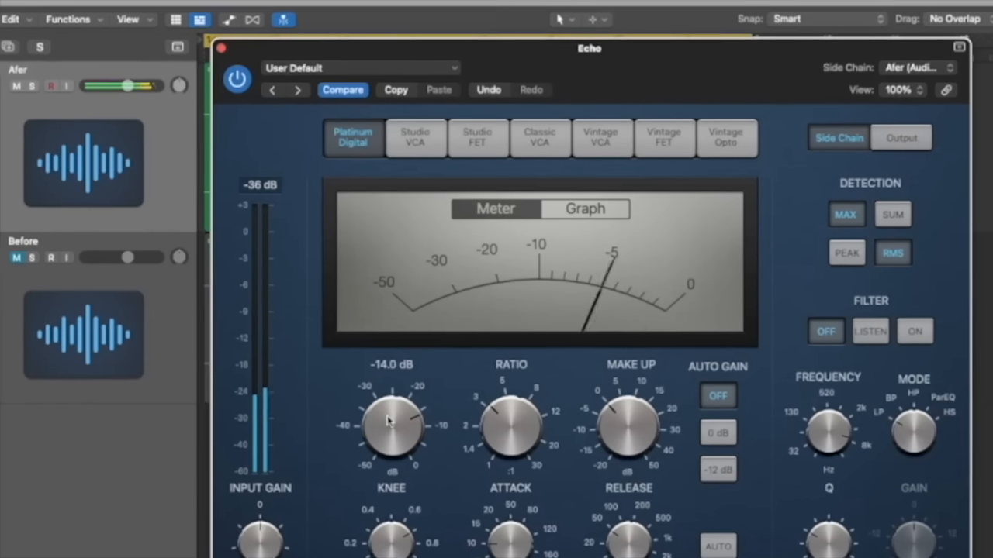
- Compare the Echo bus with its side-chained Compressor bypassed and active, and raise the compressor's threshold slightly
click(238, 78)
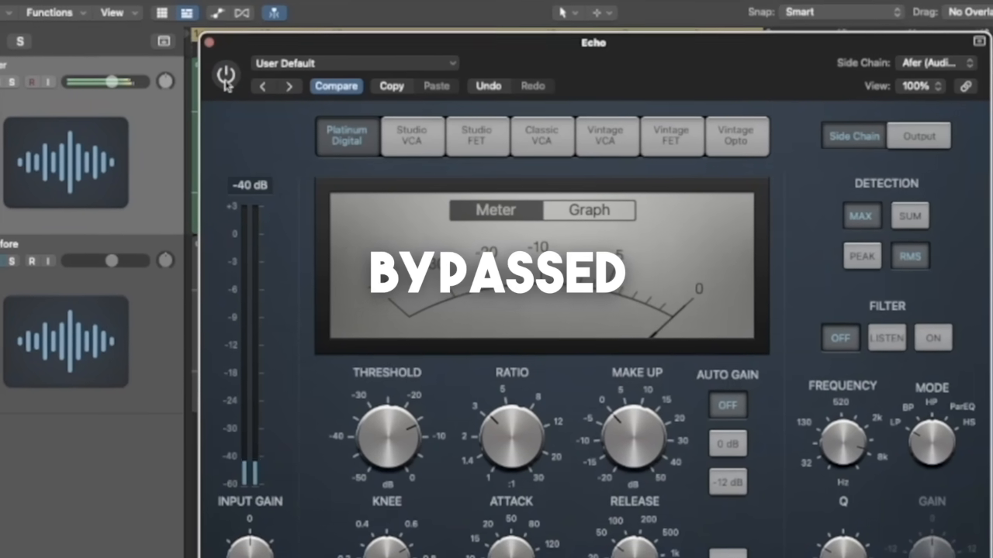
click(226, 77)
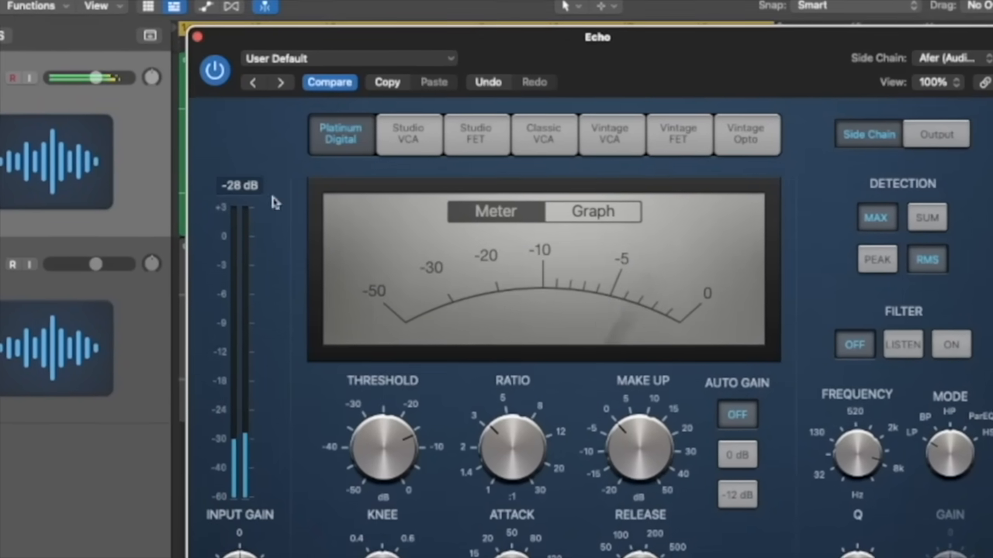
drag(382, 446, 382, 442)
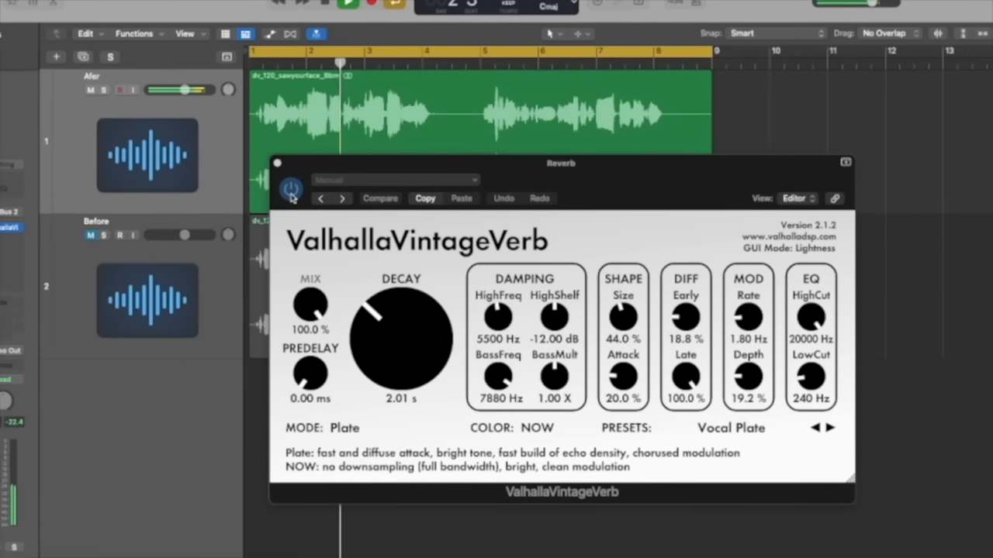
- Compare the playing vocal with the Reverb bus's ValhallaVintageVerb Vocal Plate bypassed and active
click(290, 192)
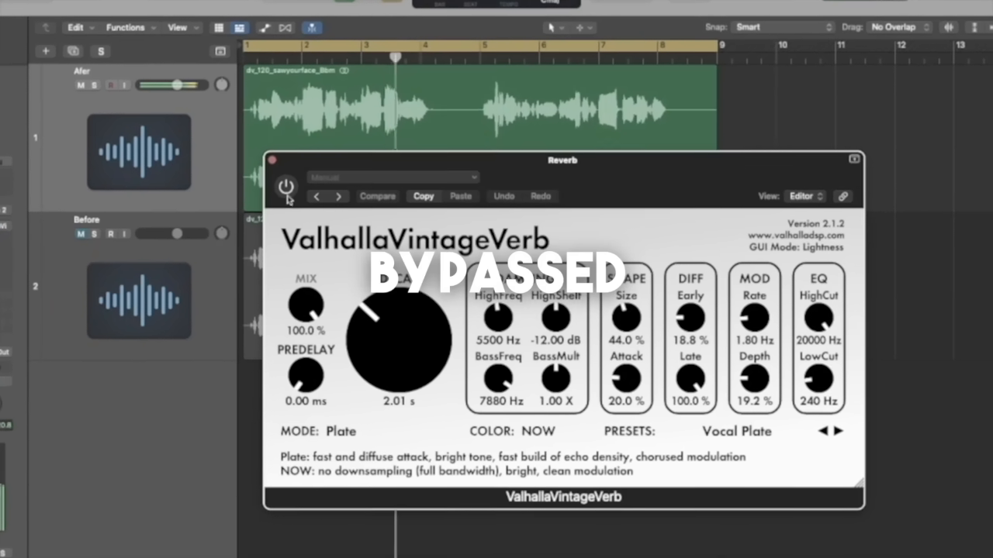
click(285, 189)
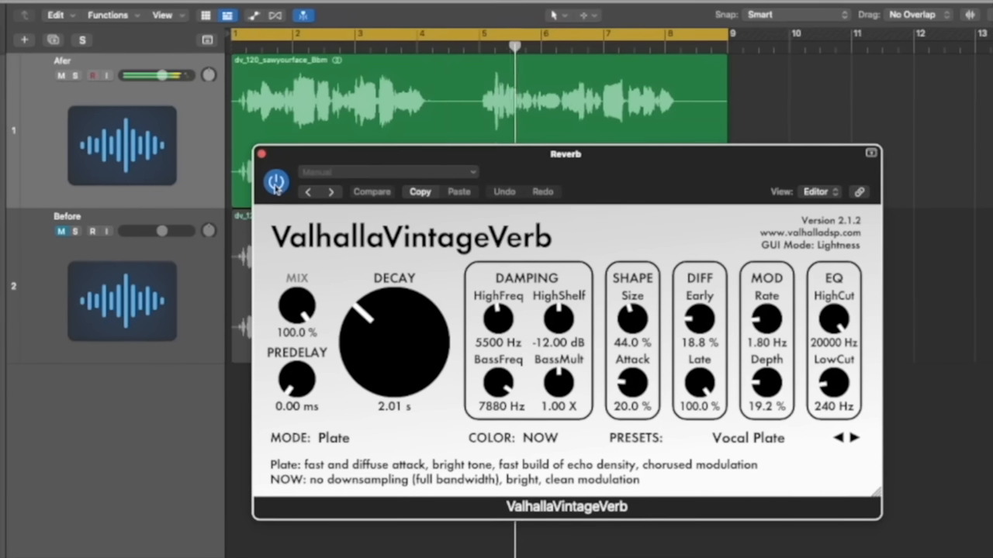
click(275, 183)
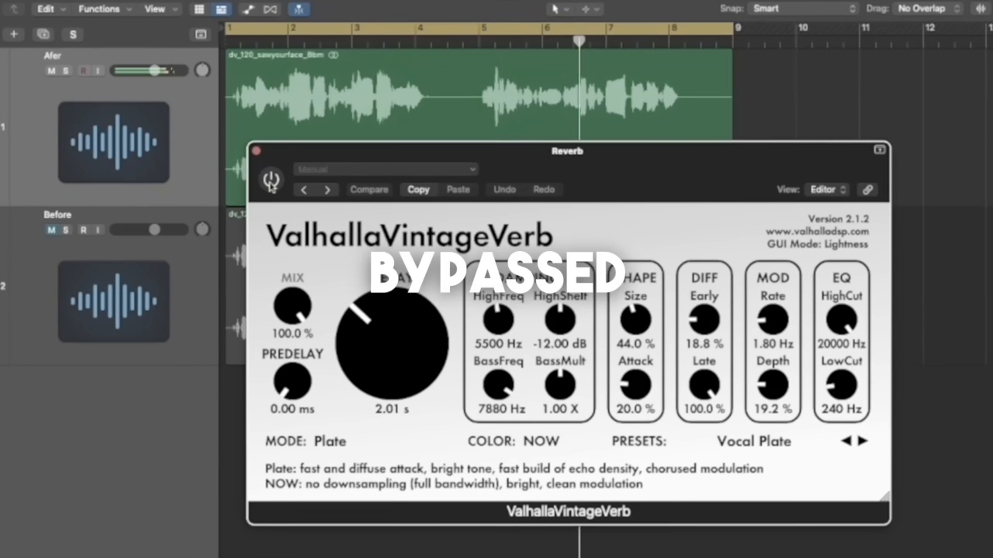
click(270, 183)
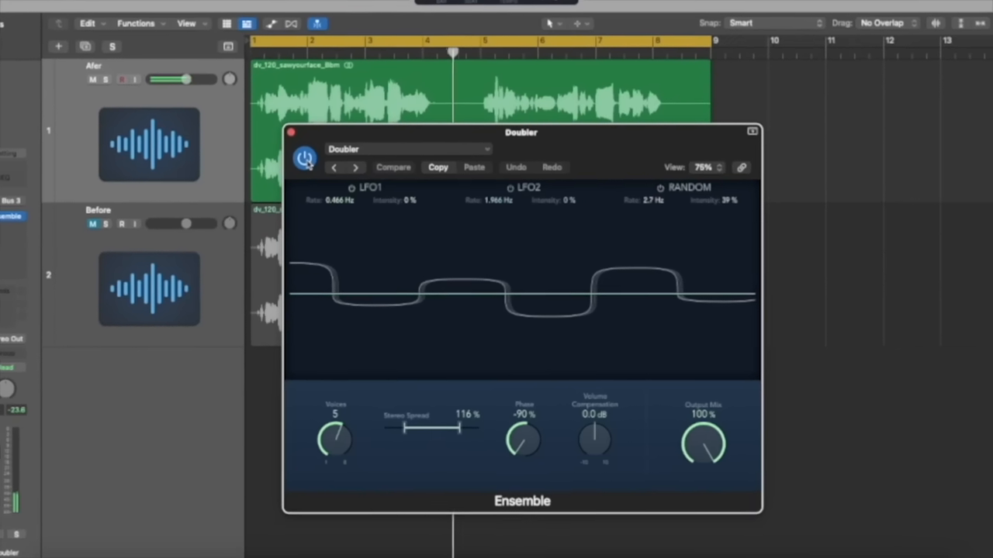
- Compare the playing vocal with the Ensemble plug-in on the Doubler bus bypassed and active
click(307, 162)
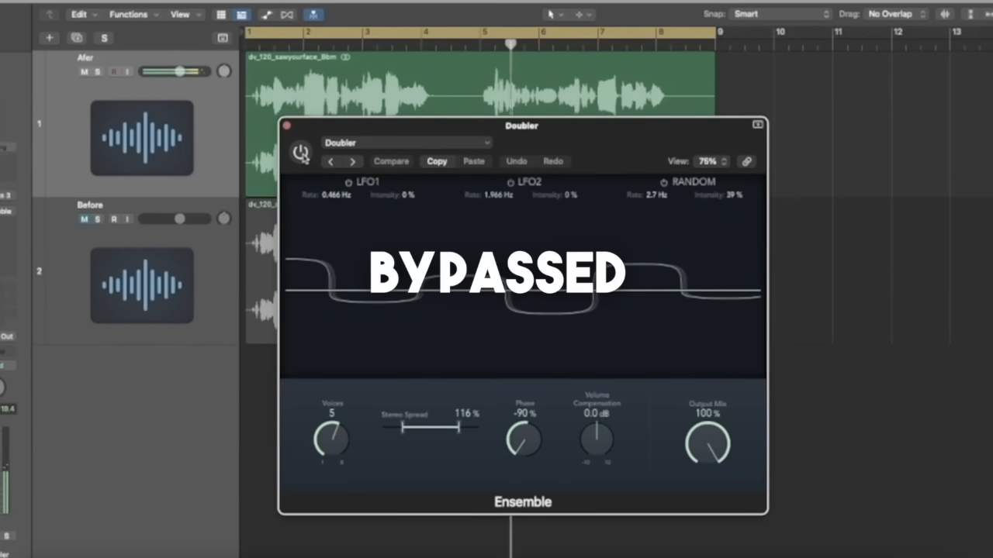
click(302, 156)
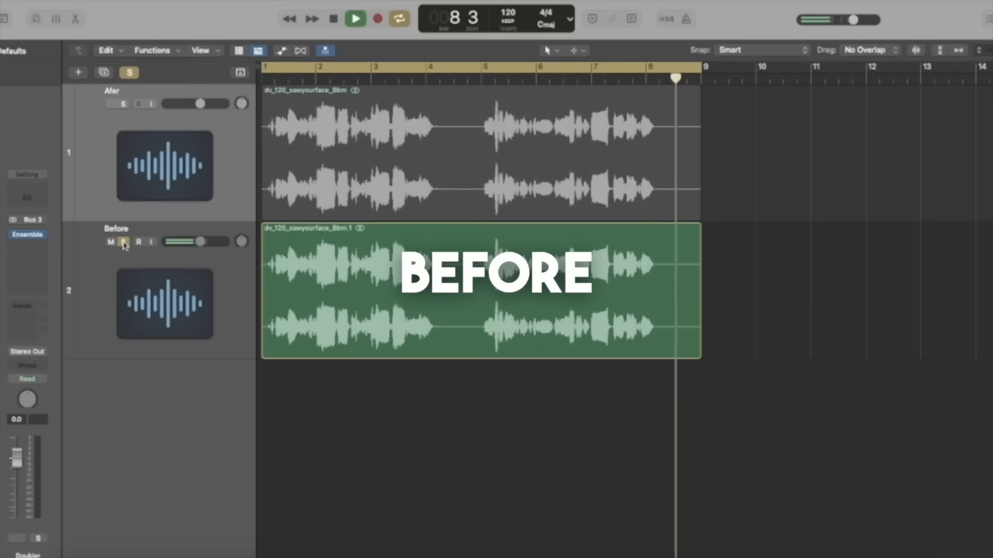
- Turn off solo on the Before track so playback switches to the processed Afer vocal
click(123, 243)
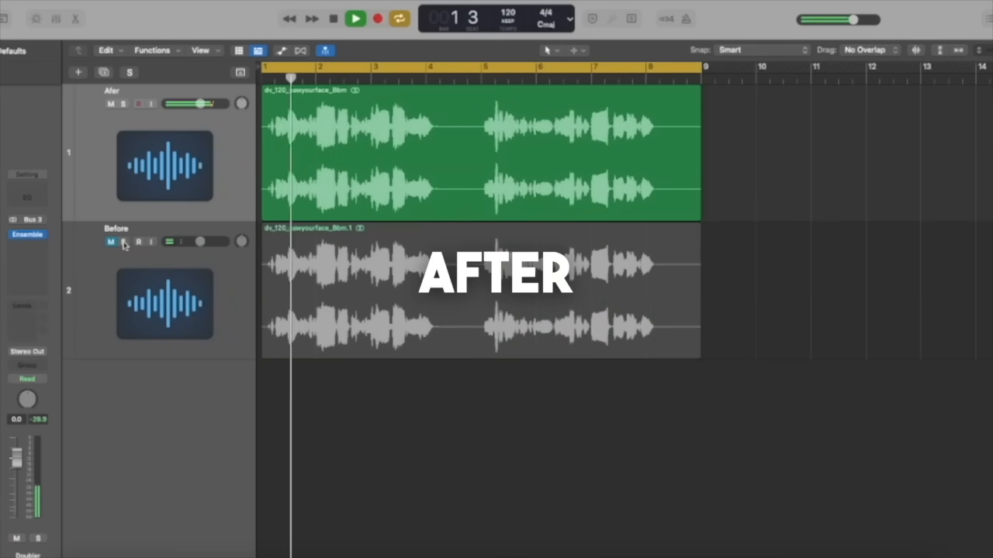